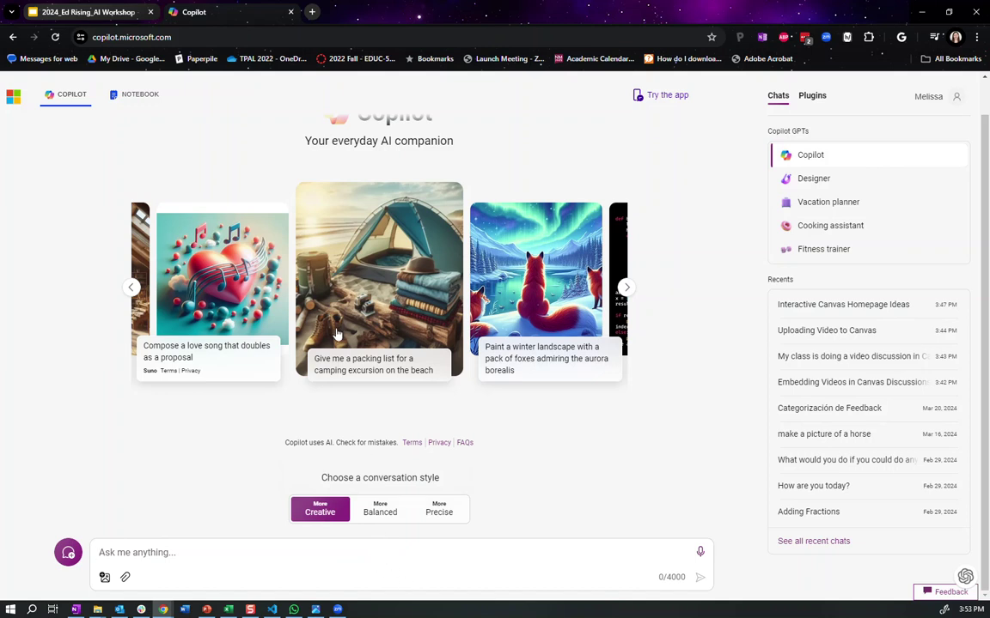
- Open chat.openai.com in a new browser tab and check the ChatGPT model options
left_click(311, 12)
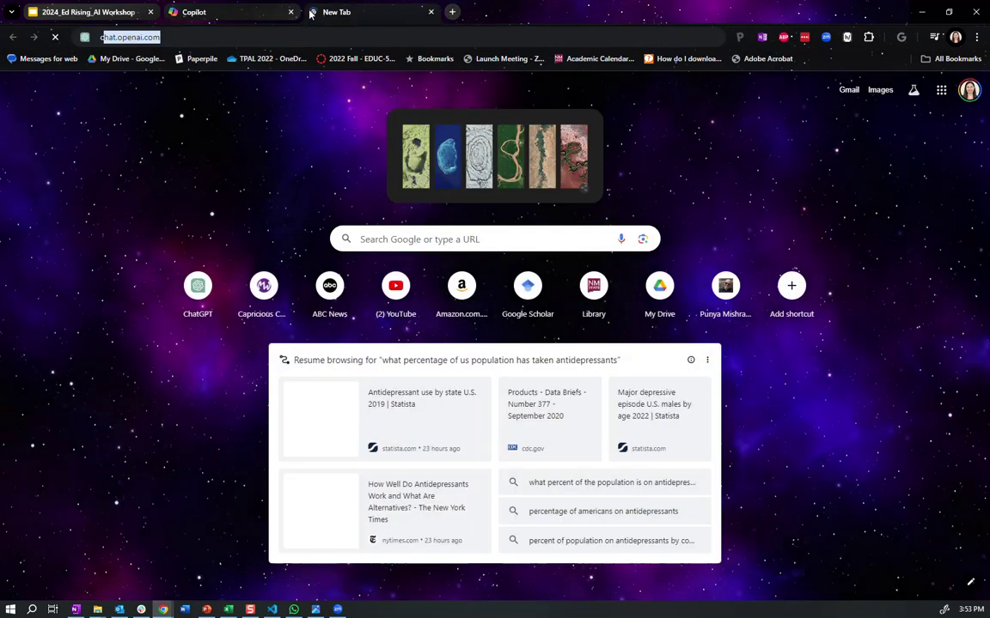
type("chat")
key("Return")
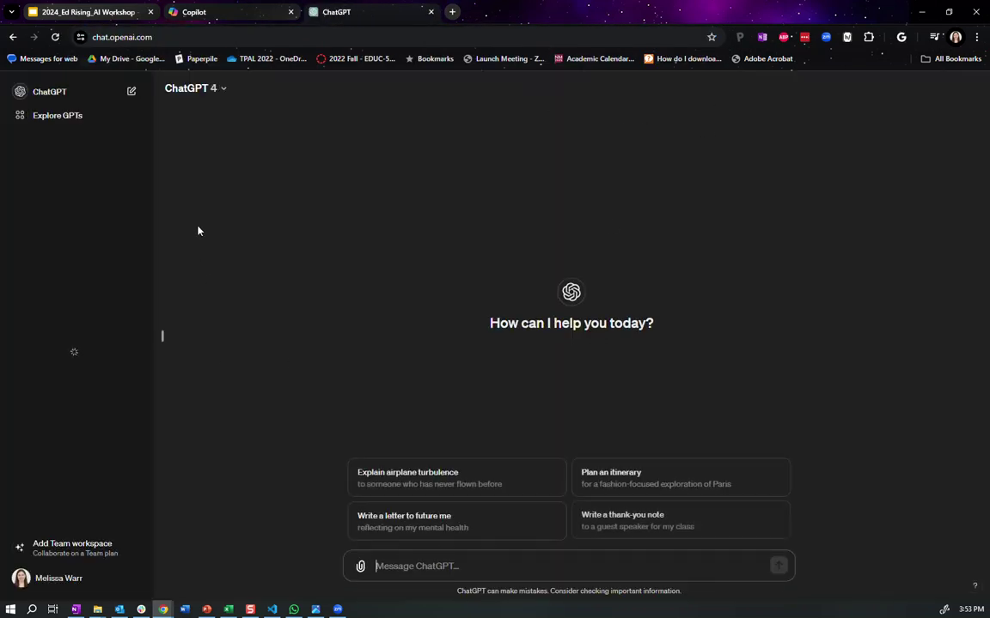
left_click(221, 90)
left_click(221, 89)
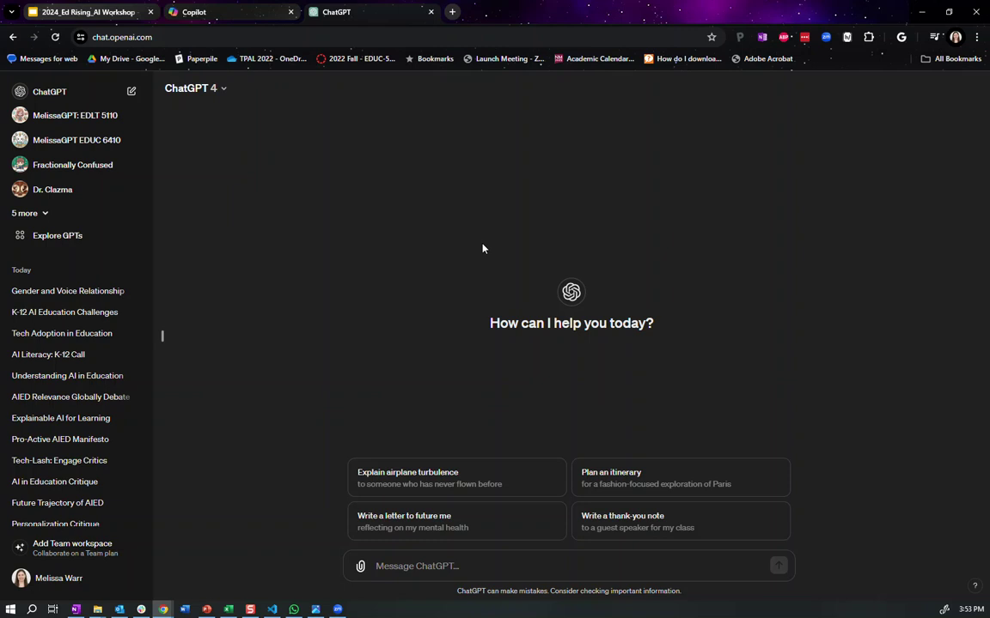
- Open perplexity.ai in another new browser tab and place that tab between the Copilot and ChatGPT tabs
left_click(187, 12)
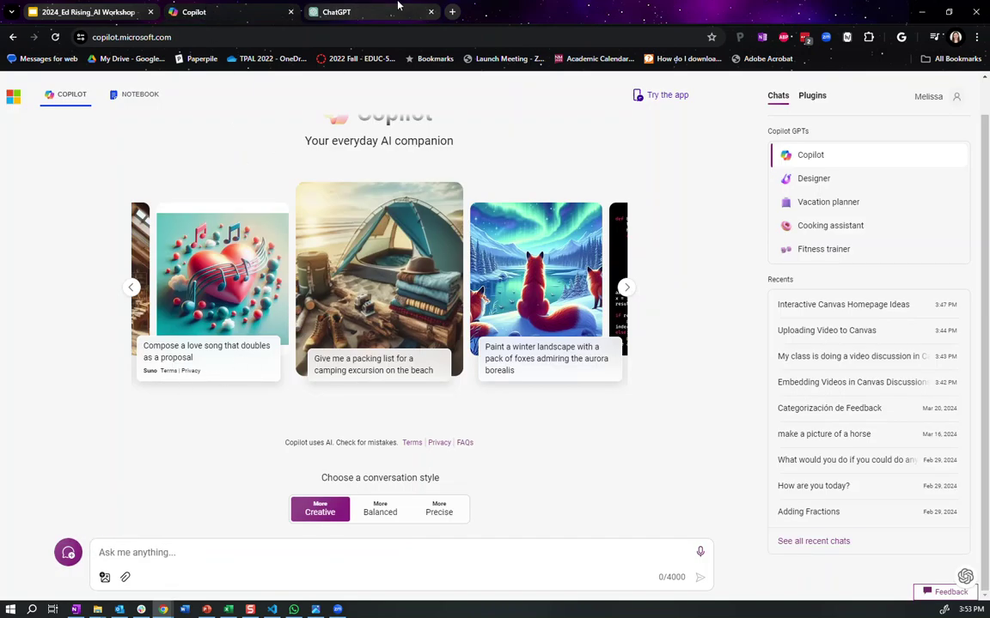
left_click(453, 12)
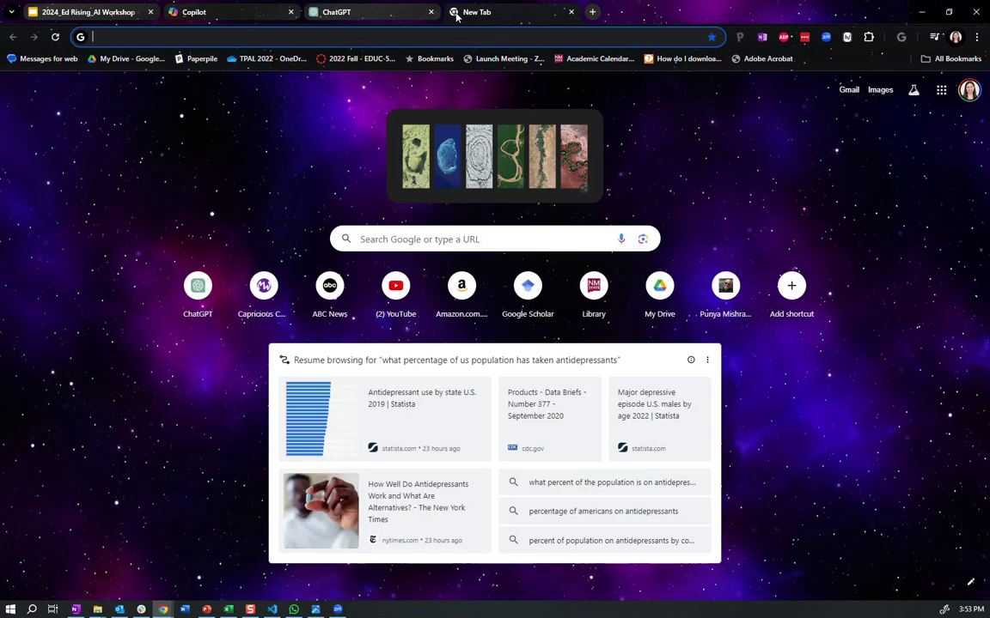
type("perp")
key("Return")
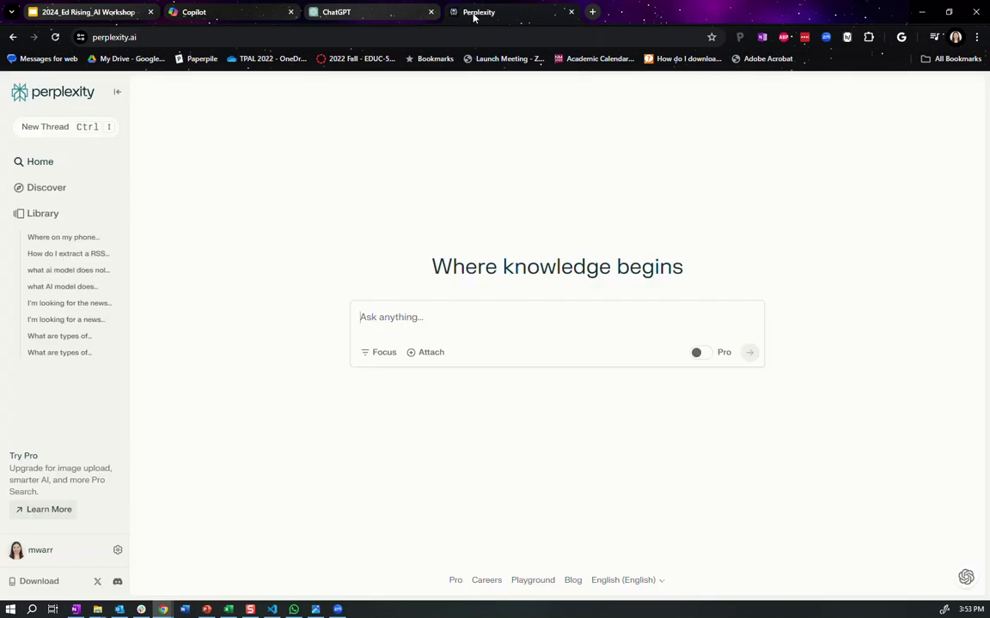
left_click_drag(473, 16, 344, 16)
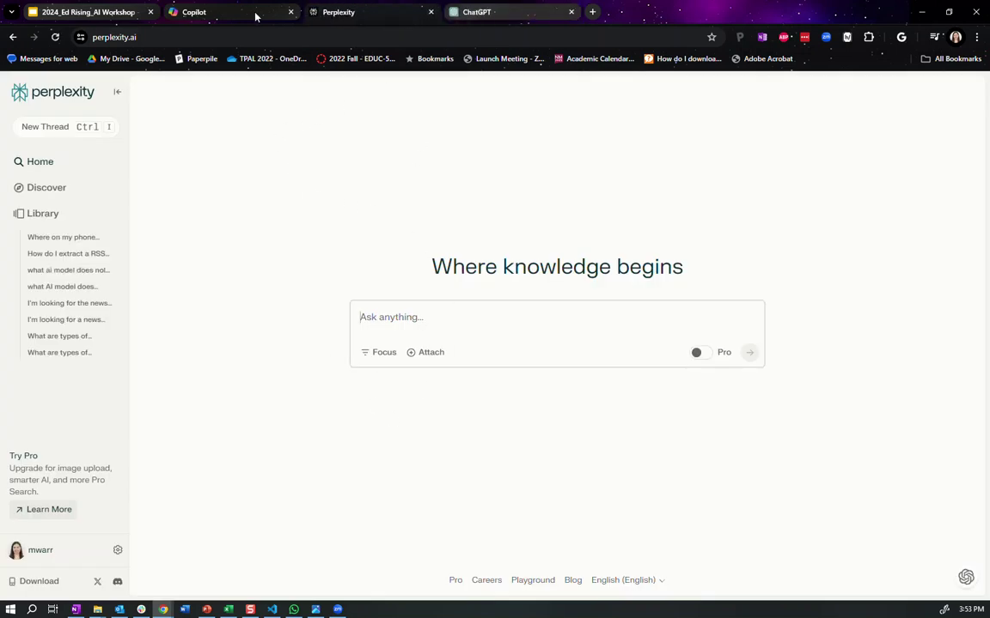
- Ask Copilot, cast as a creative and innovative teacher, how to make the home Canvas page more interactive so students can share pictures everyone sees within Canvas
left_click(220, 14)
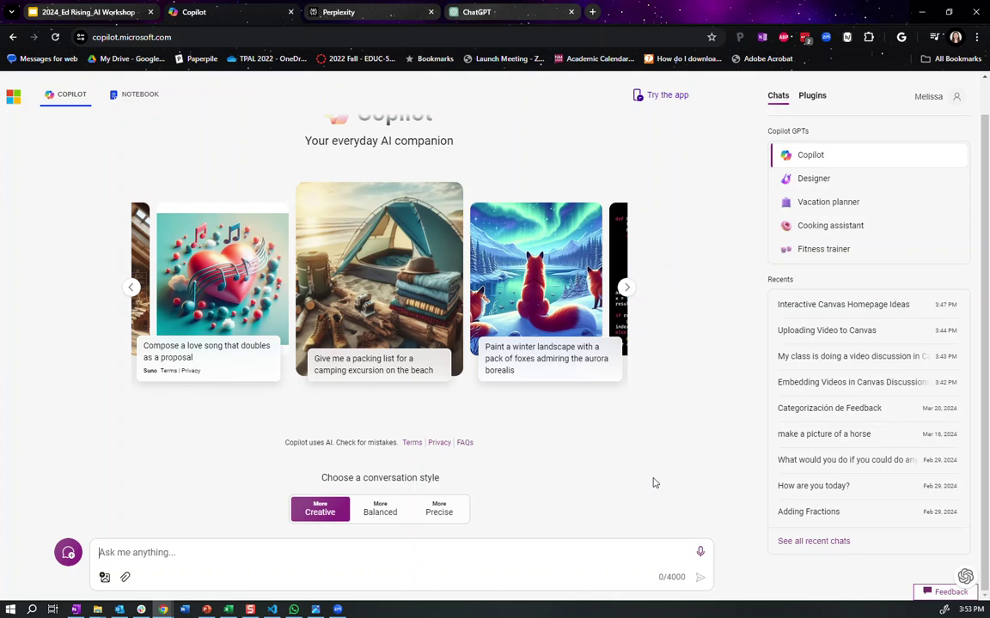
type("You are a creati")
type("ve and innovati")
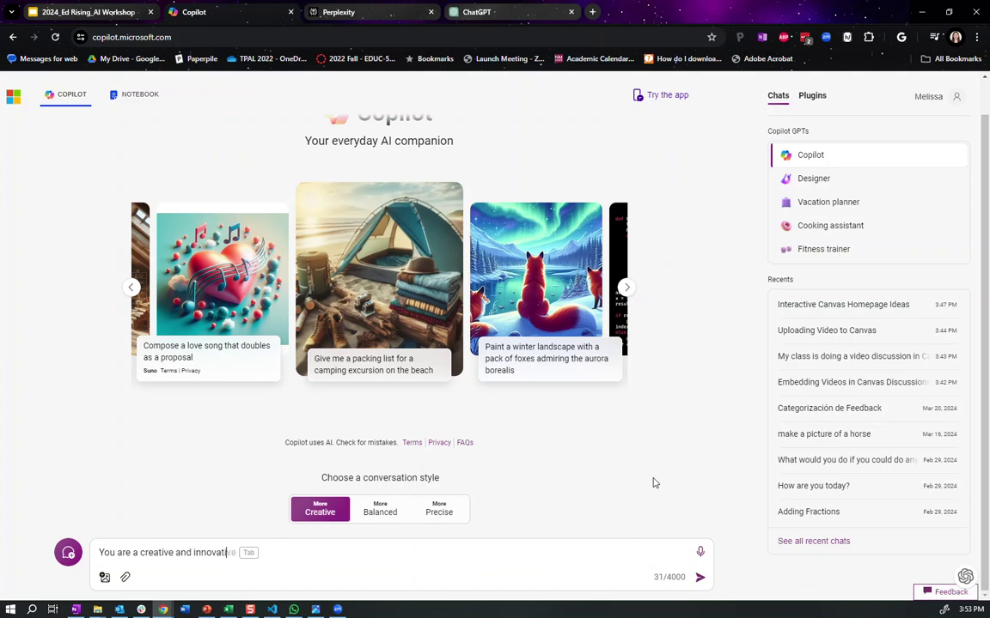
type("ve")
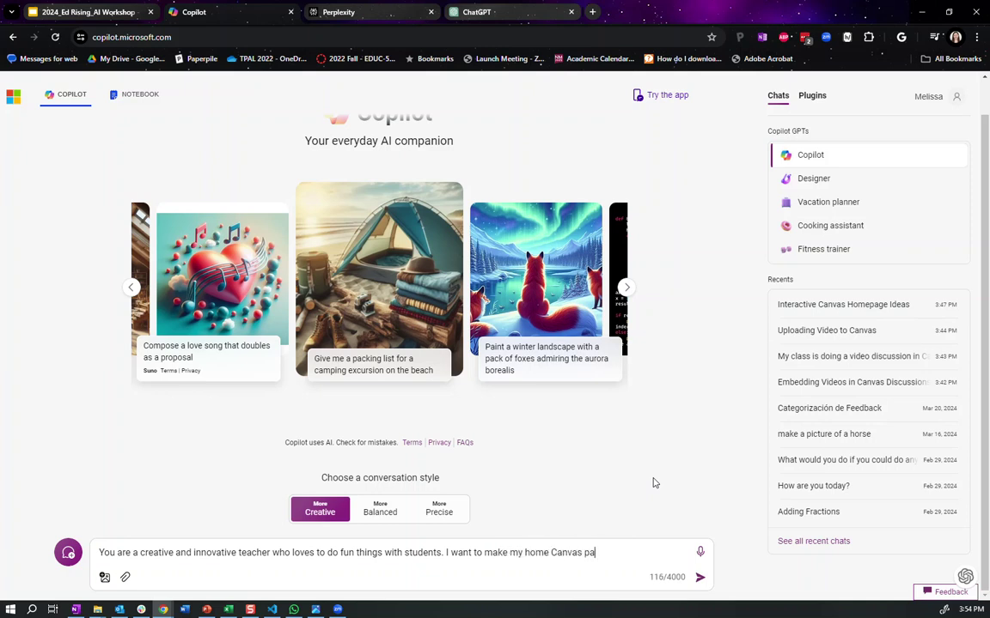
type("interactiv")
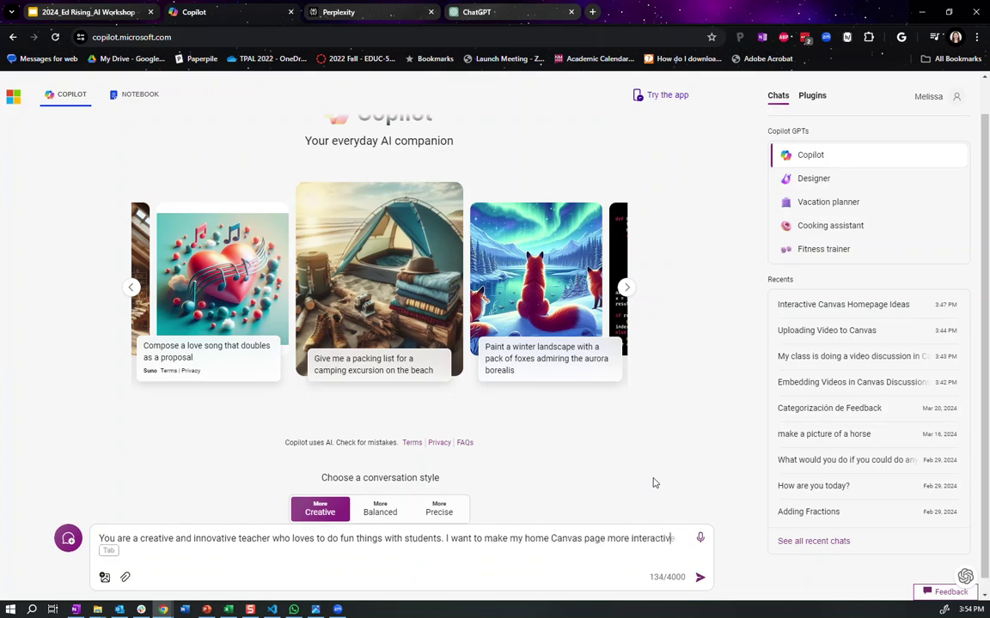
type("e; som")
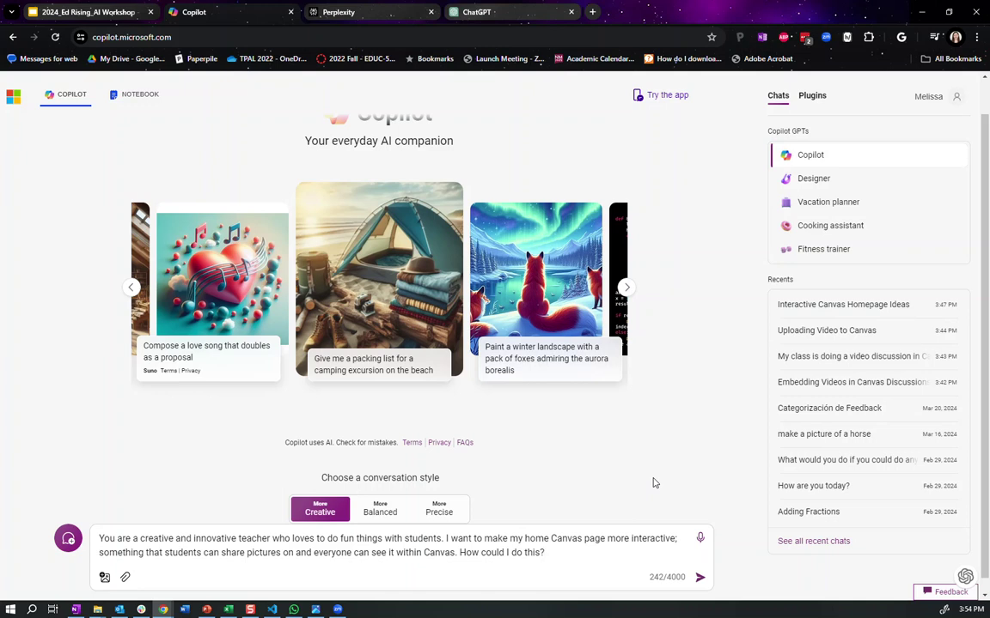
key("Return")
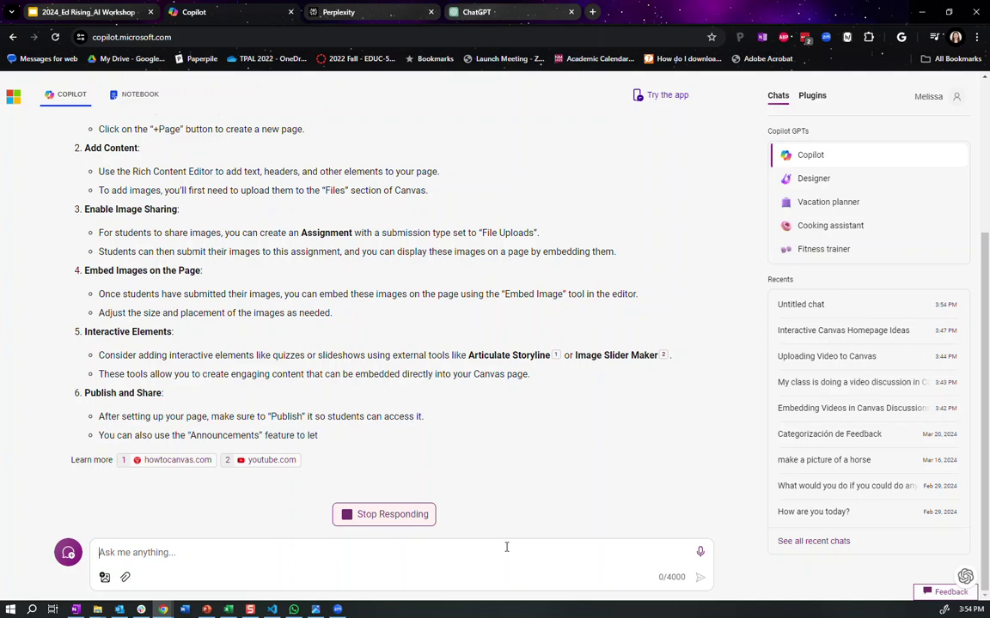
- Send the follow-up "OK. I want something that will automatically add student content to my home page. How could I do that?"
type("OK. I ")
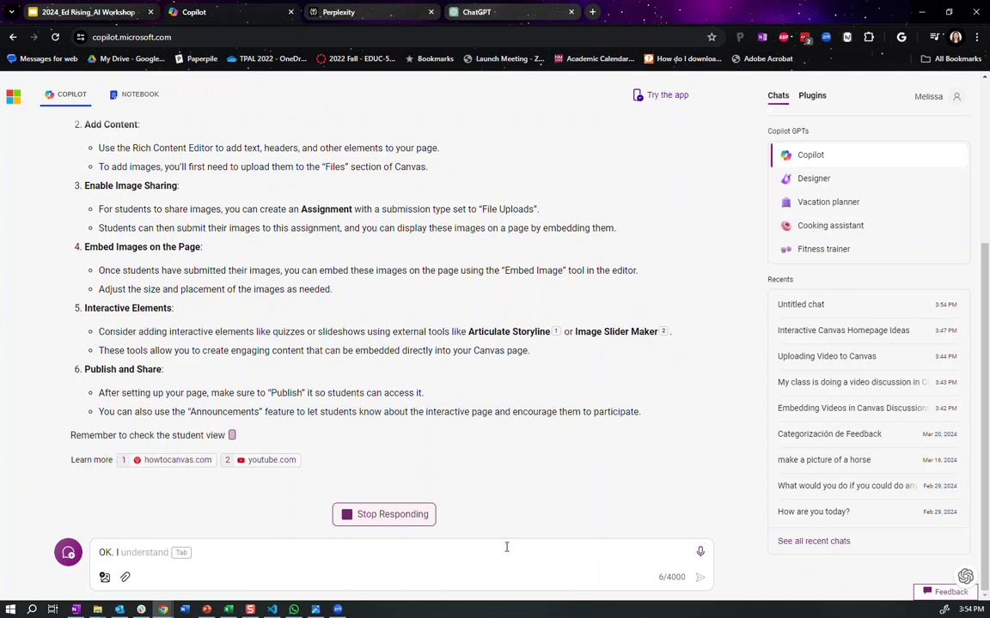
type("want ")
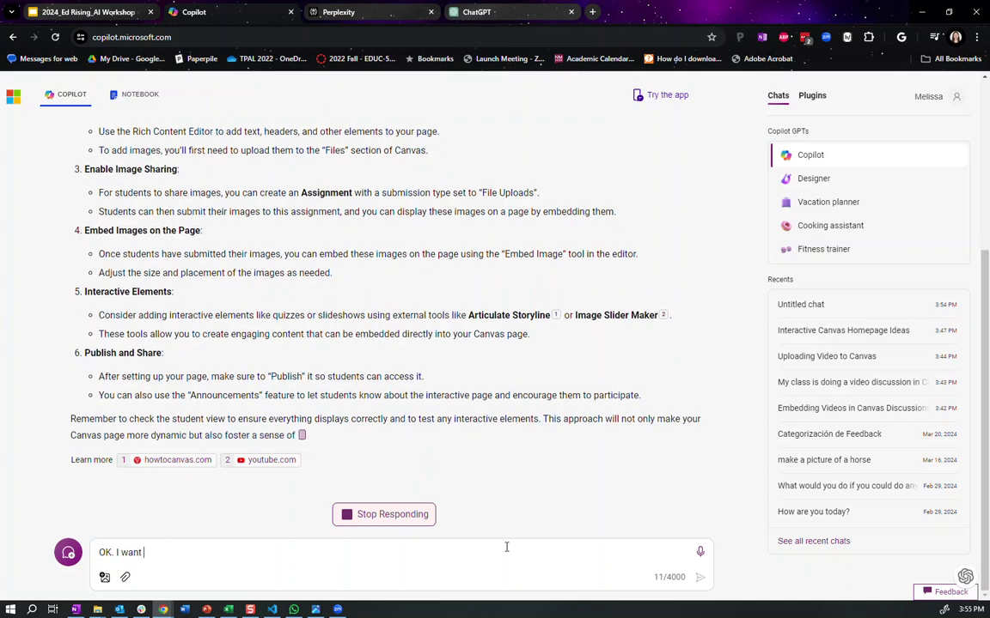
type("something that will aut")
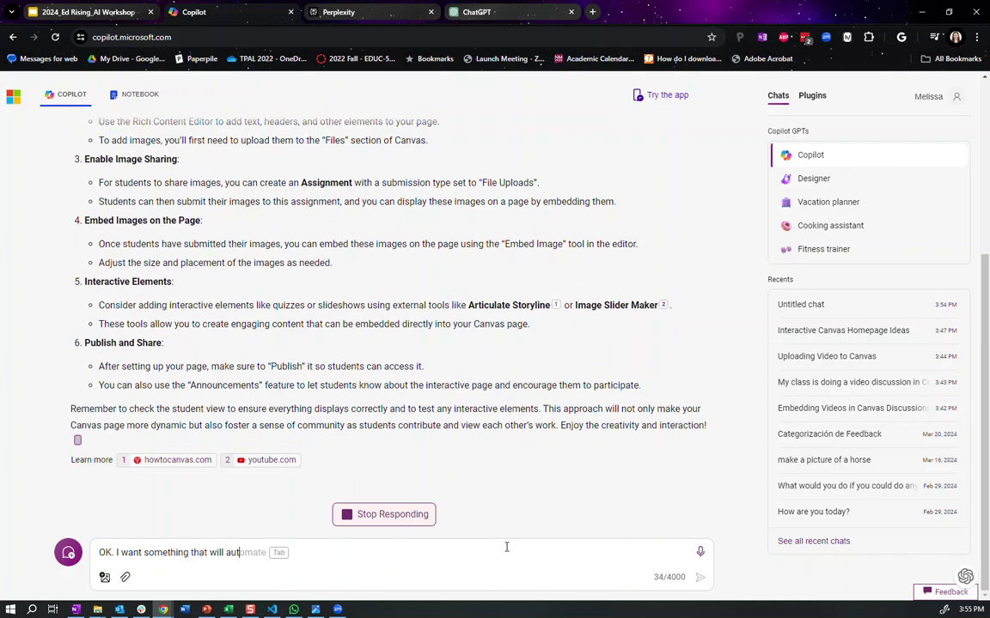
type("omatically add student")
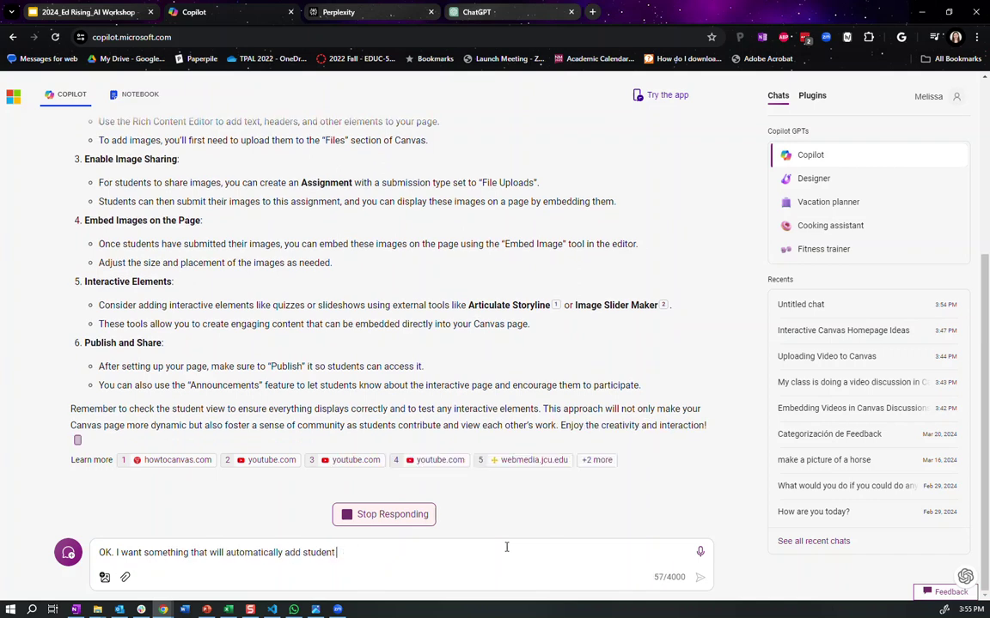
type(" content to my ho")
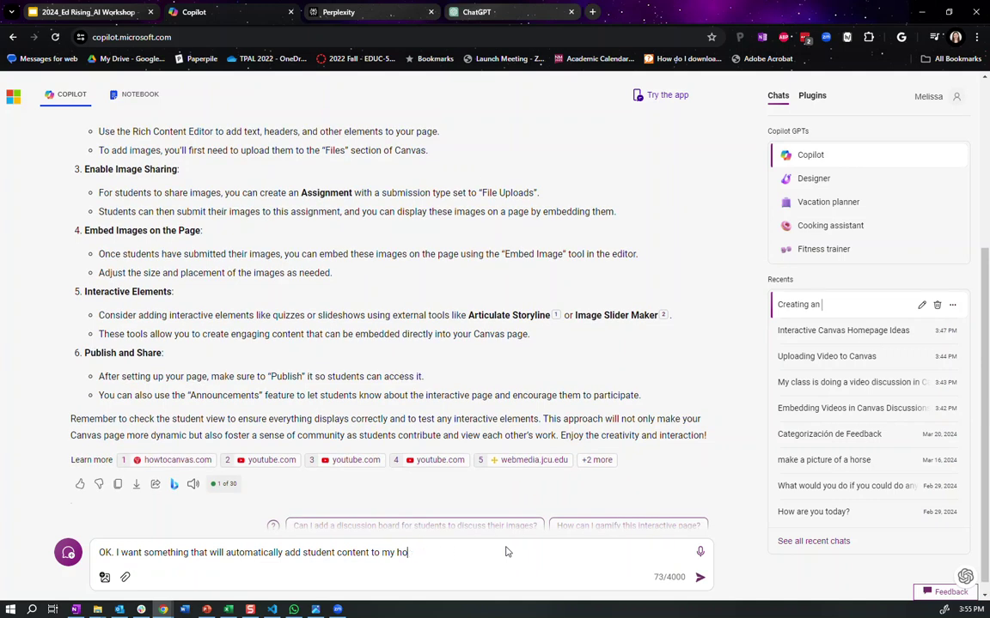
type("me page. How could I do")
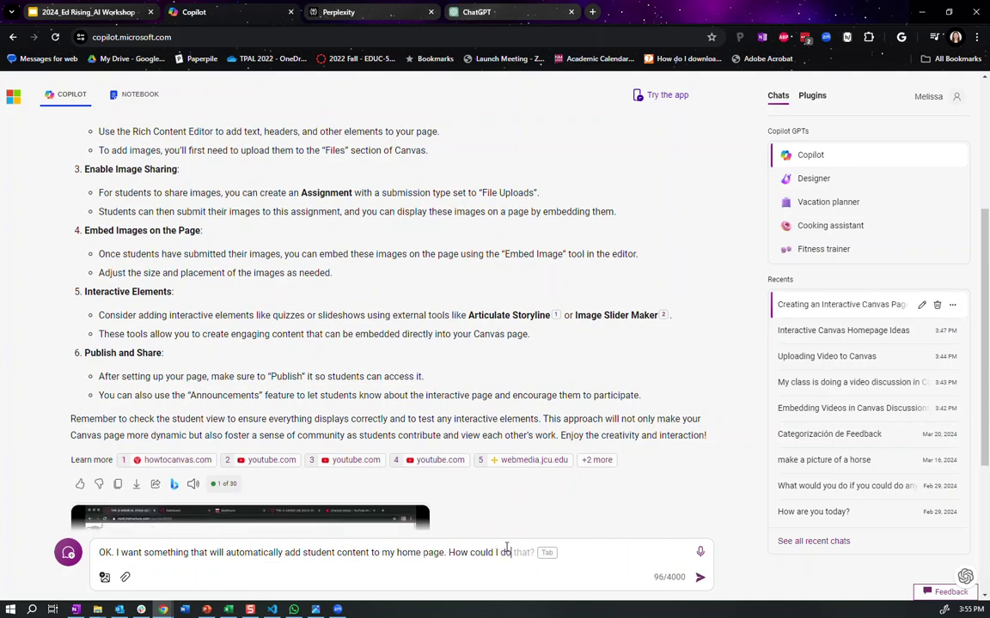
key("Return")
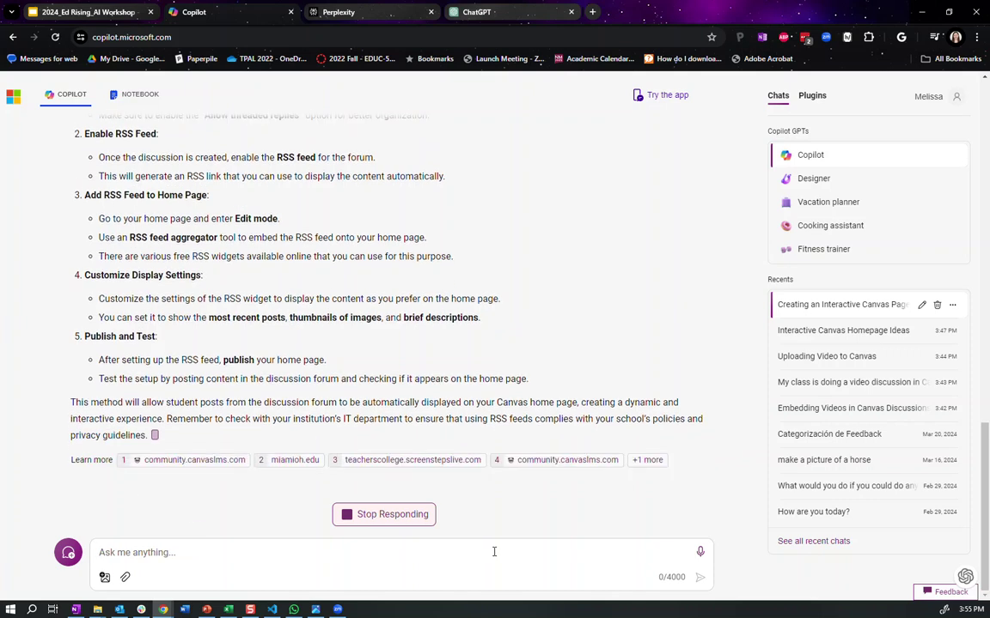
- Ask Copilot the follow-up question "What are 5 other ways I could do it?"
type("What are 5 other")
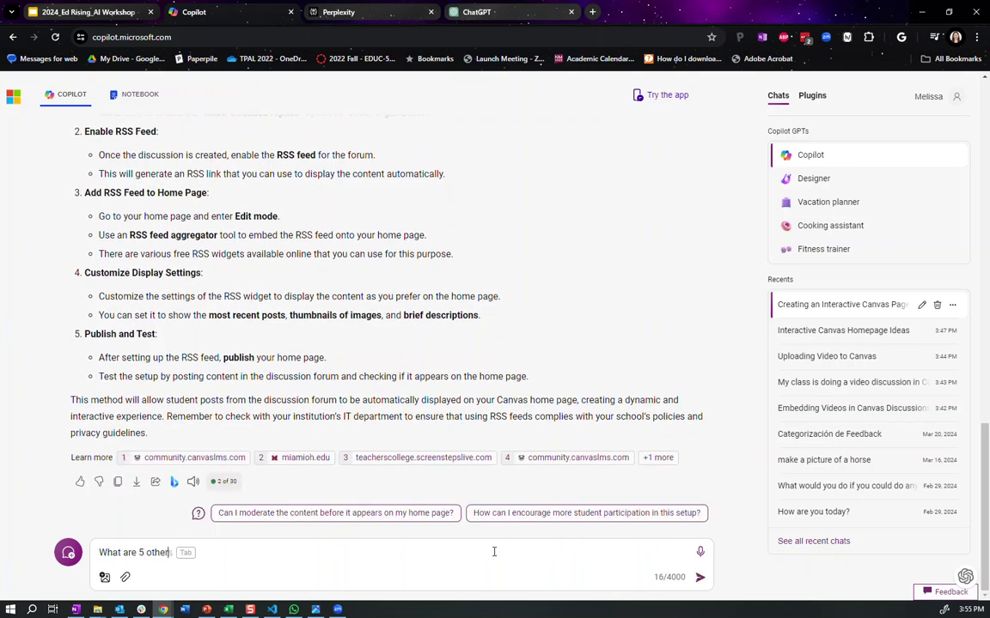
type(" ways I could do it")
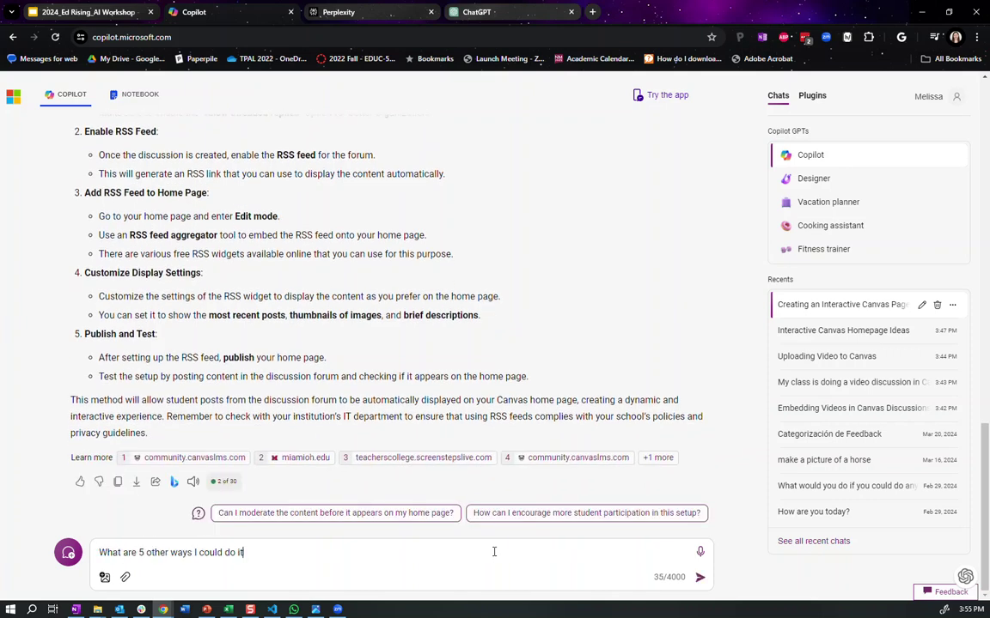
type("?")
key("Return")
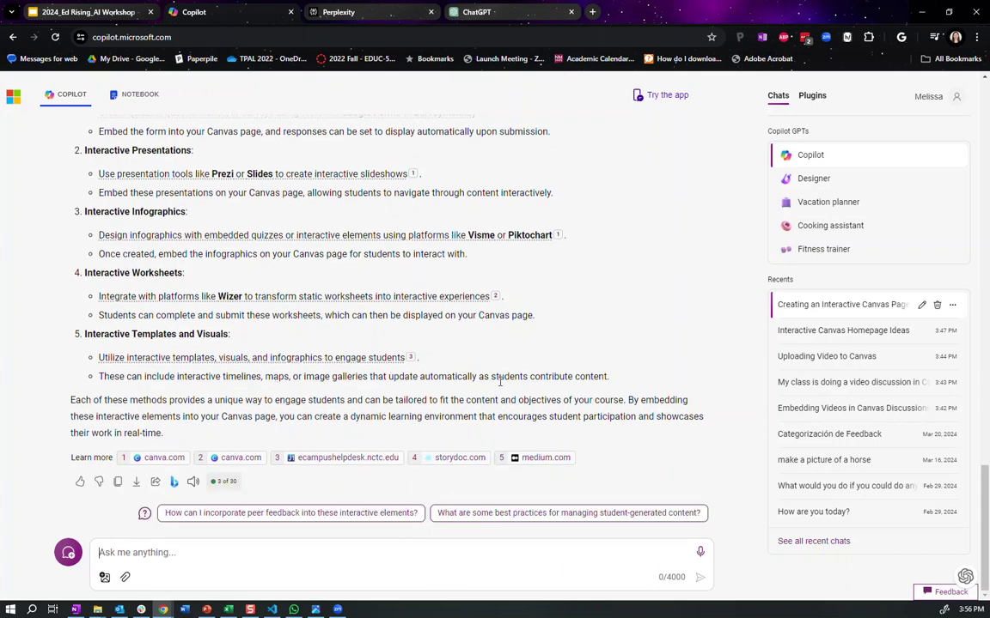
- Ask Copilot for instructions on the fifth suggestion with "How would I do #5?"
left_click(518, 551)
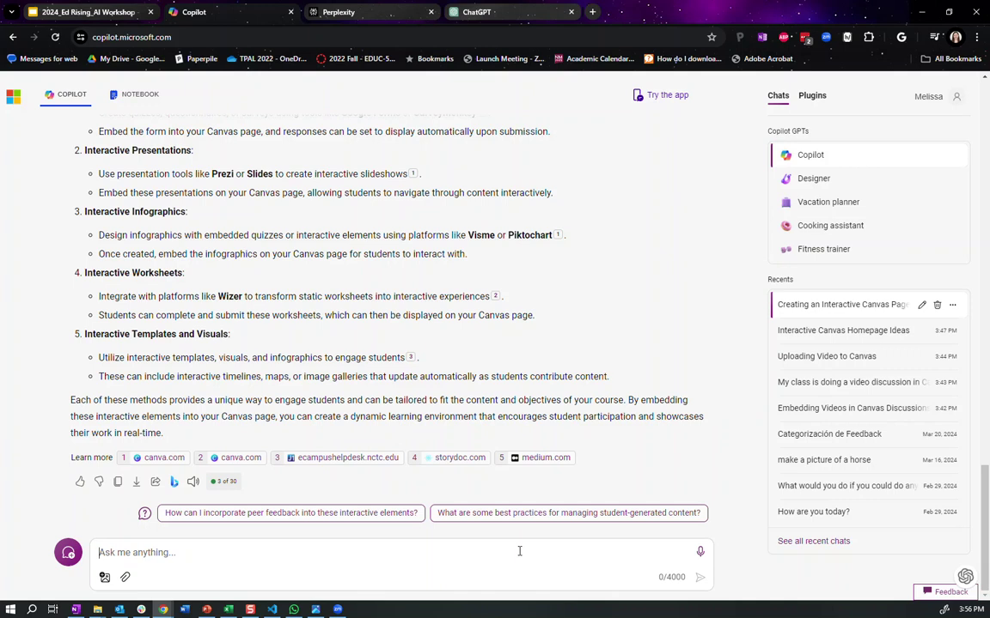
type("How would I do")
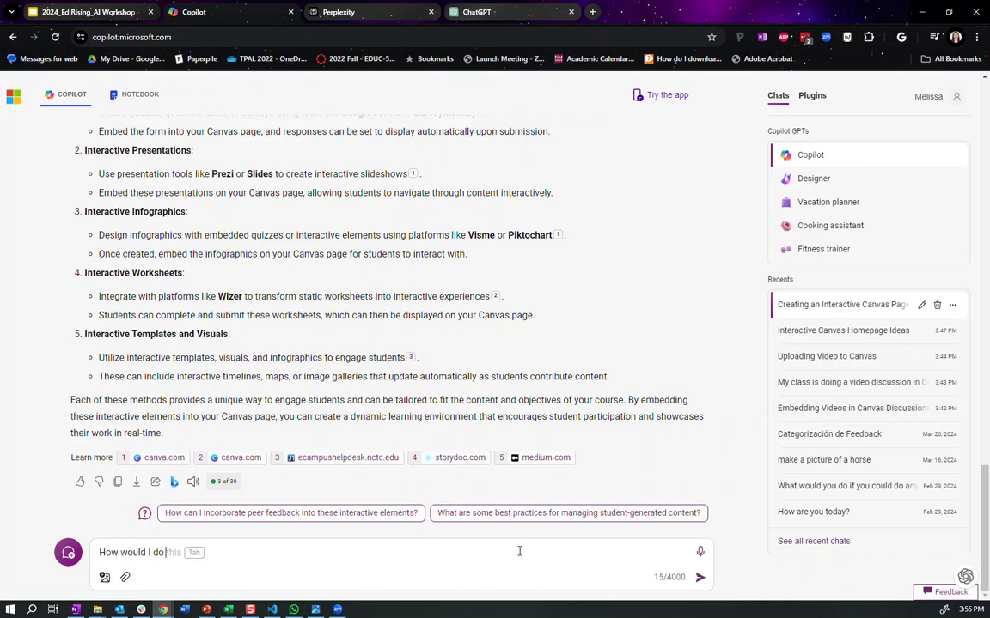
type(" #5?")
key("Return")
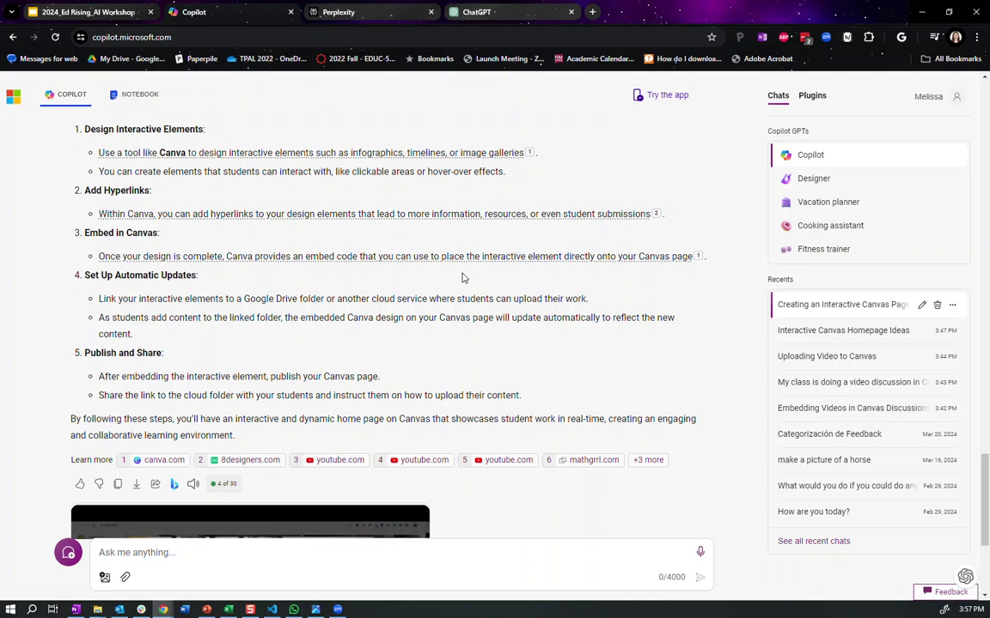
- Review the step-by-step answer for suggestion #5, its linked sources and video, and the earlier answers back to the first prompt
scroll(472, 266, "up", 1)
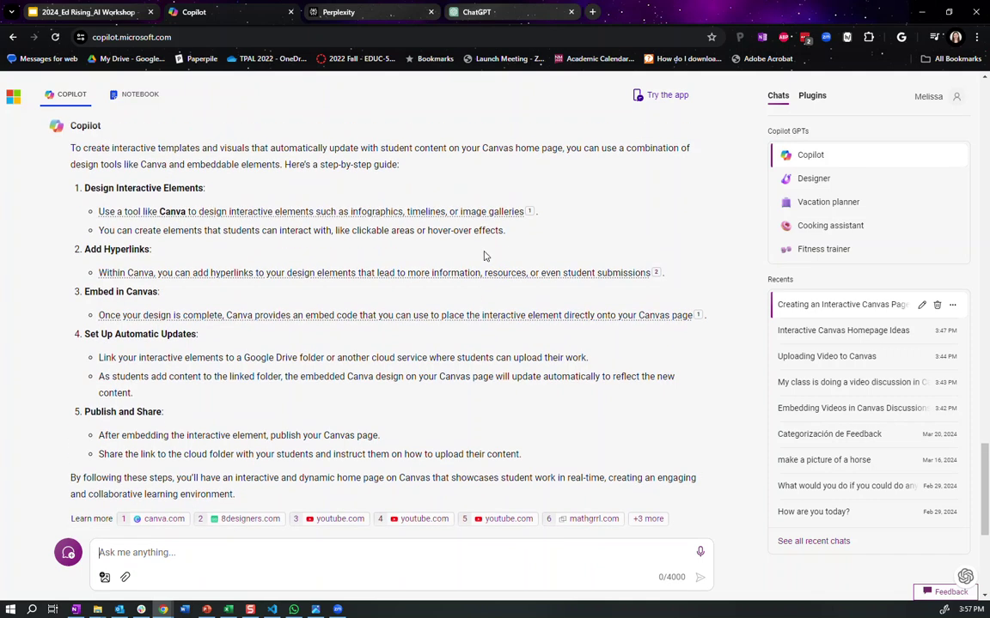
scroll(521, 258, "up", 1)
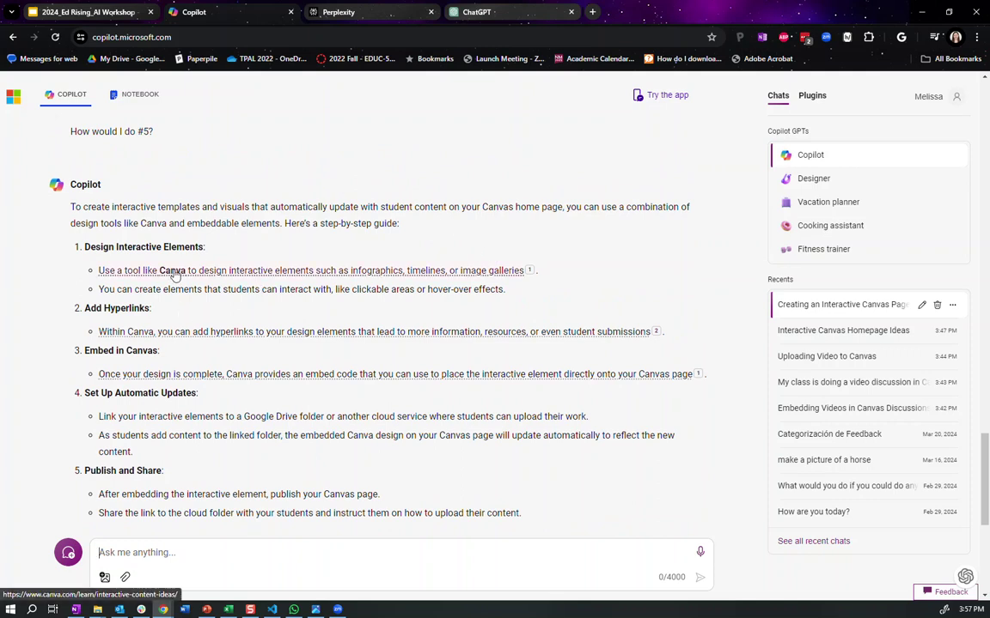
scroll(673, 251, "down", 6)
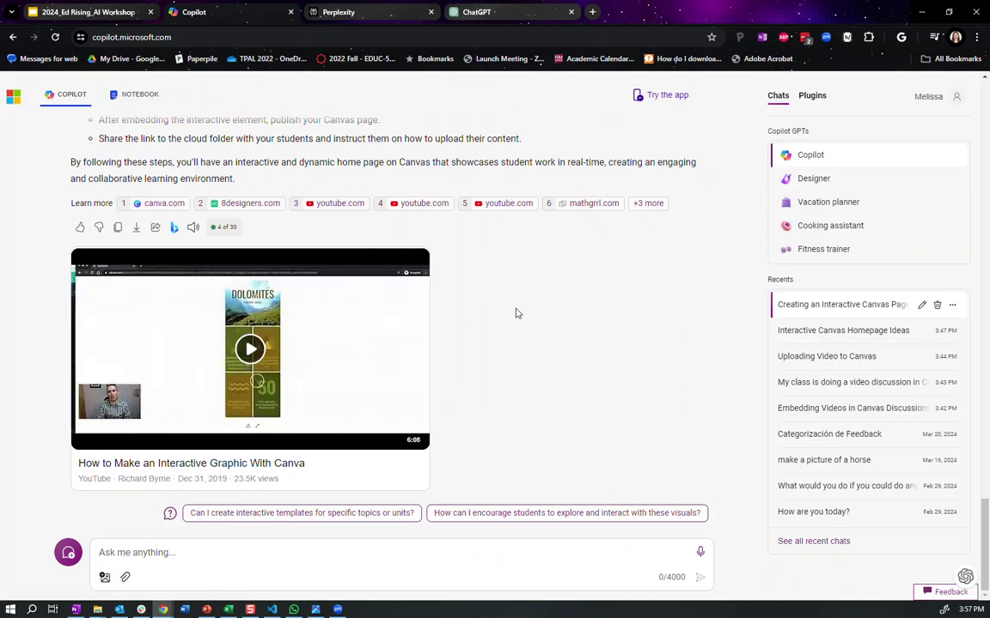
scroll(515, 313, "up", 6)
mouse_move(489, 319)
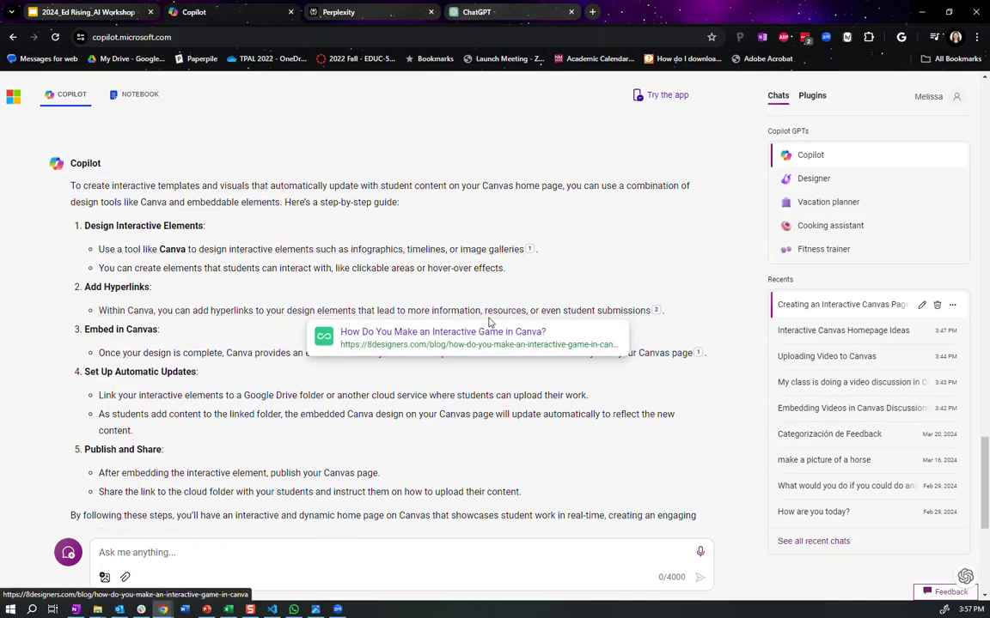
scroll(572, 243, "up", 15)
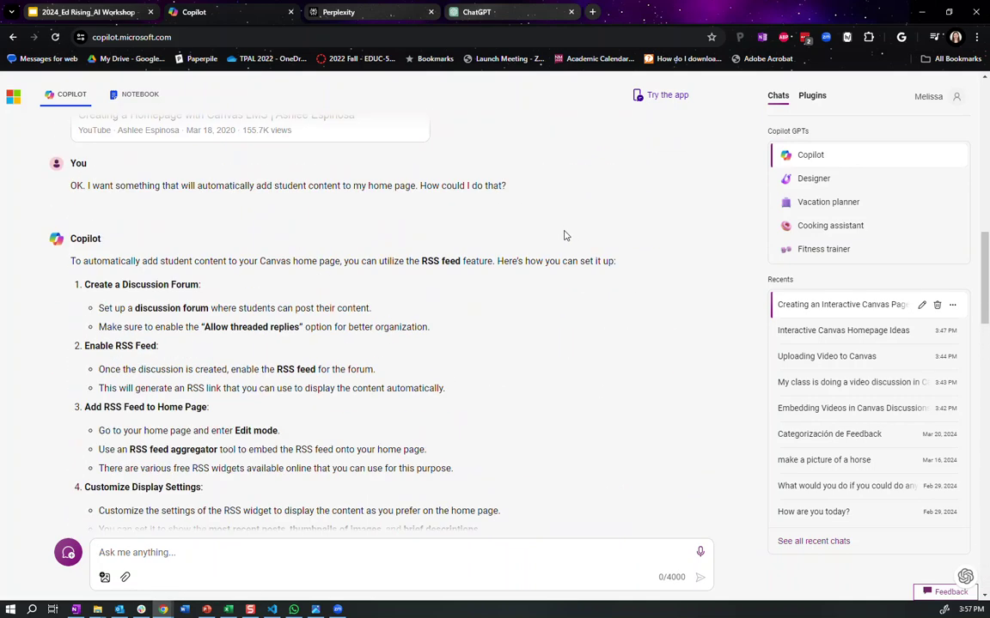
scroll(498, 256, "up", 10)
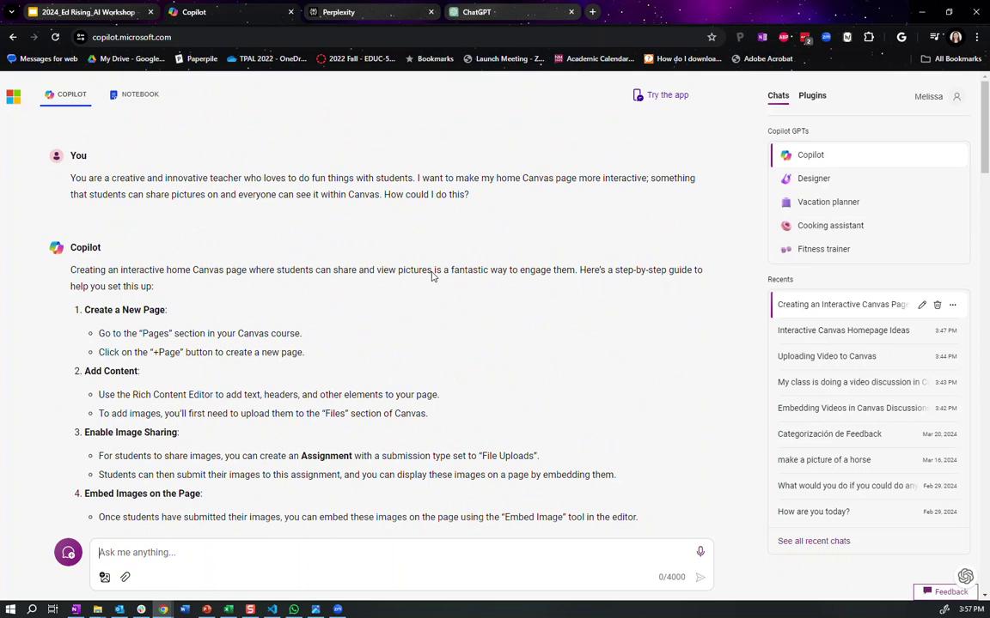
- Ask in a new chat how to post a video for an online class's Canvas video discussion when an old computer lacks space to store videos
left_click(82, 552)
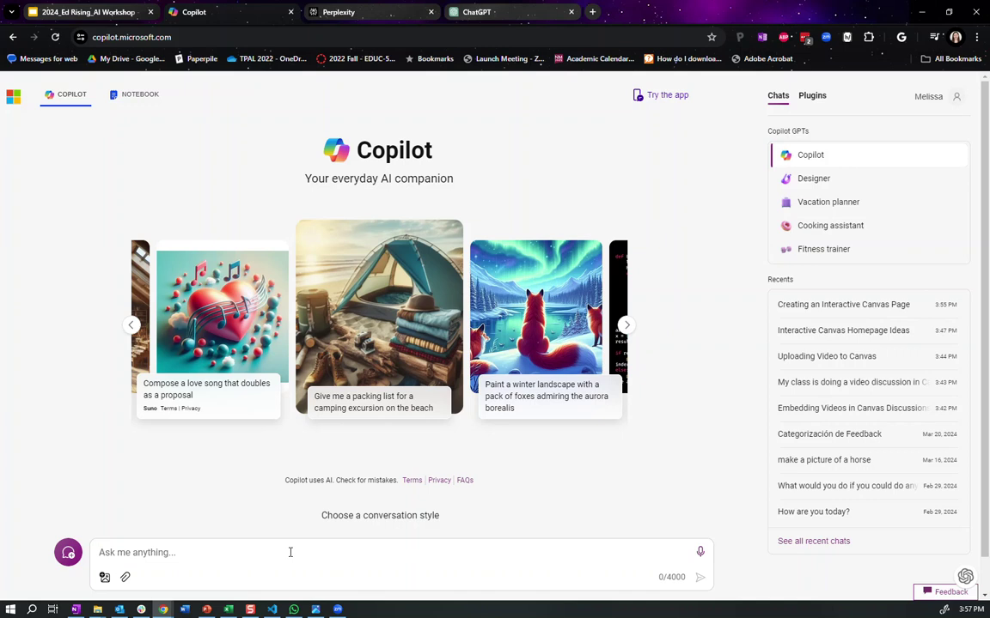
type("'W")
key("BackSpace")
type("We're doing a video discuss")
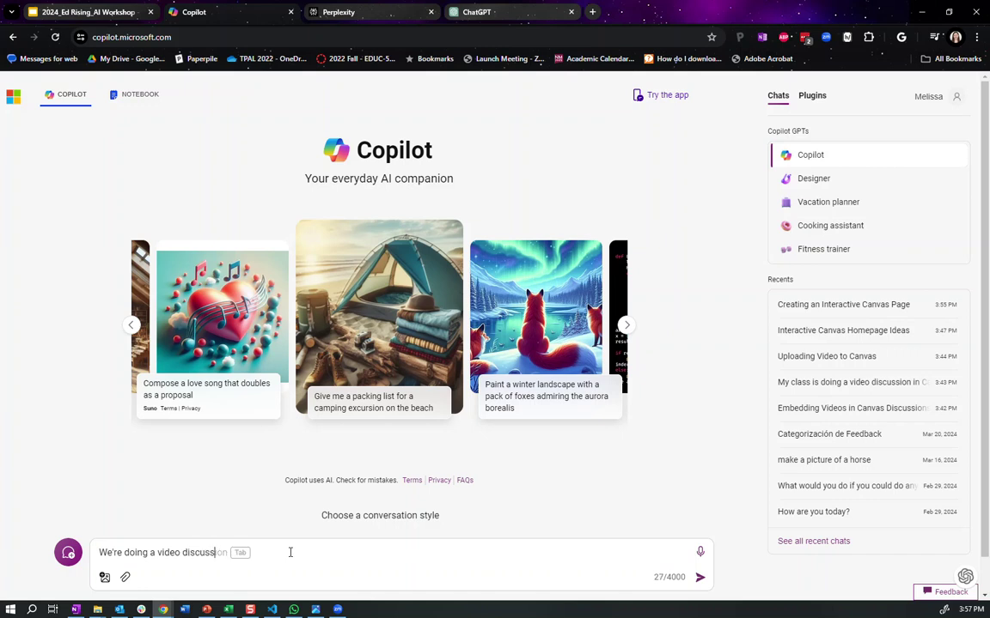
type("ion on Canvas in my online class")
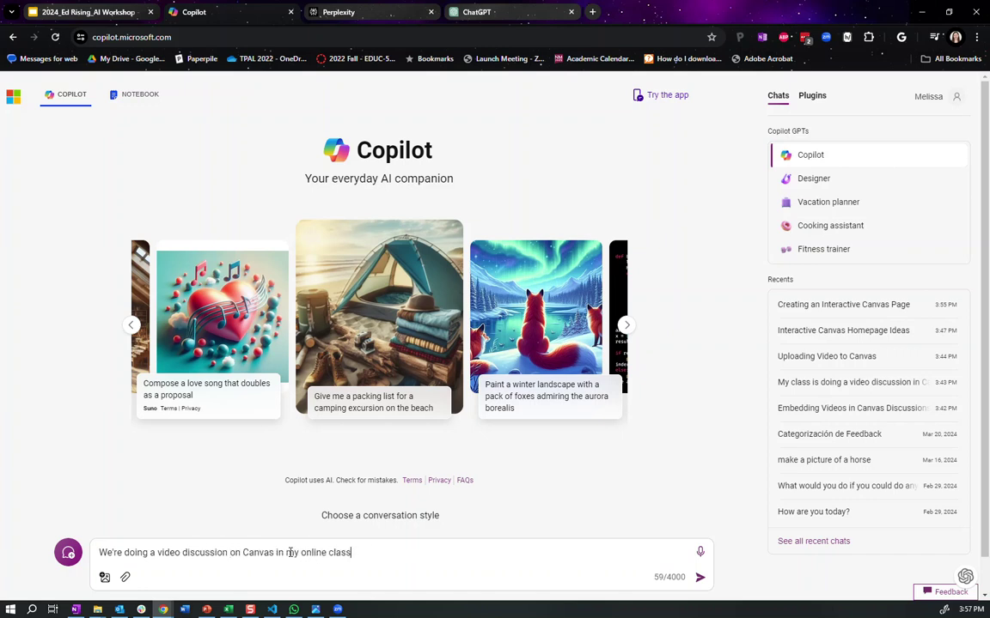
type(" but my computer is old and it doesn't have enough space to store video")
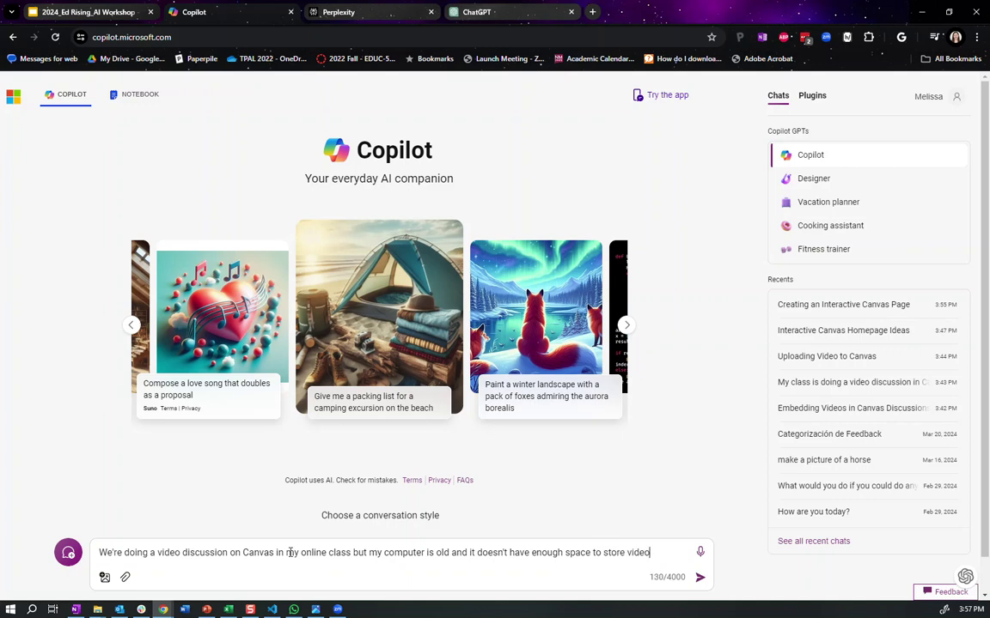
type("w could I post a video?")
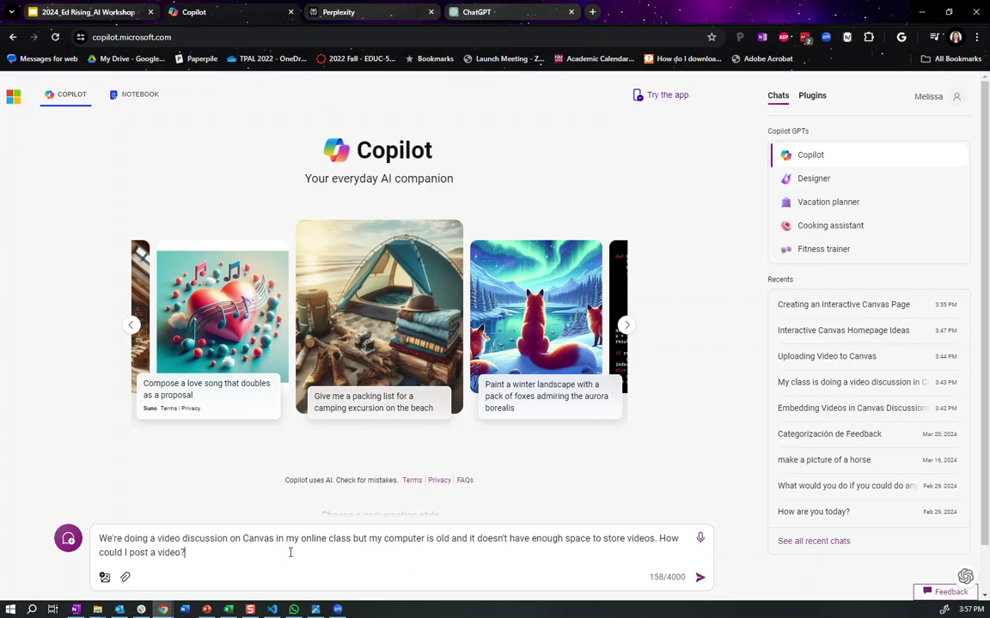
key("Return")
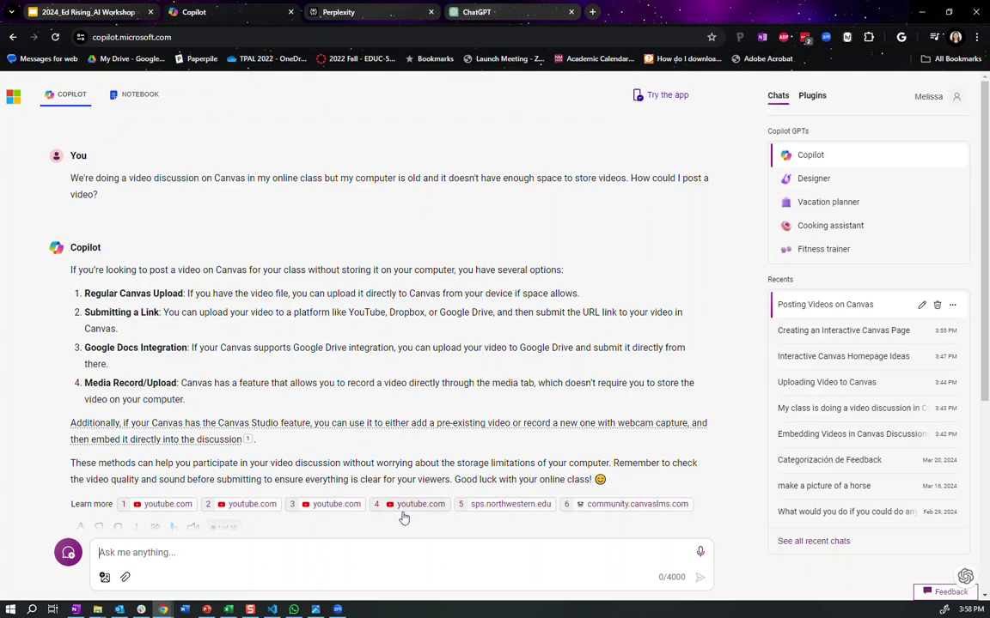
- Send the follow-up "None of those work. Any other ideas?" to request alternative ways of posting the video
type("None o")
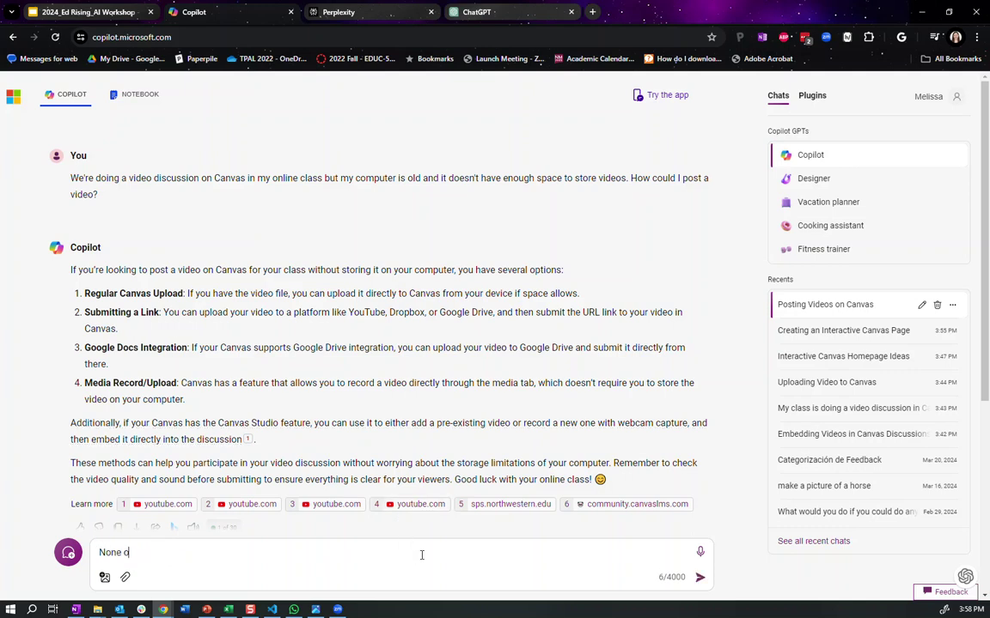
type("f those work. A")
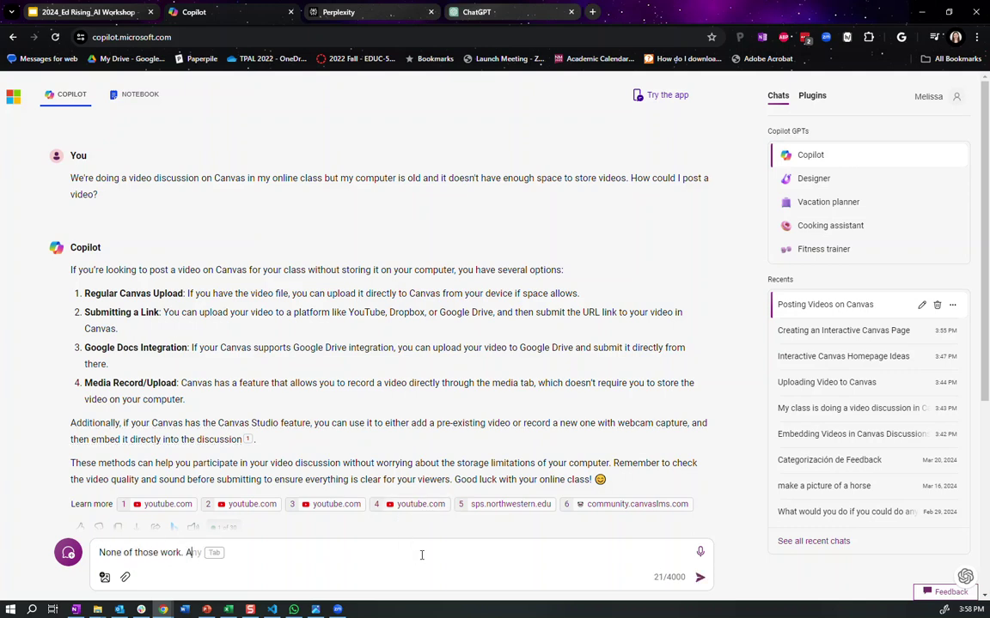
type("ny other ideas?")
key("Return")
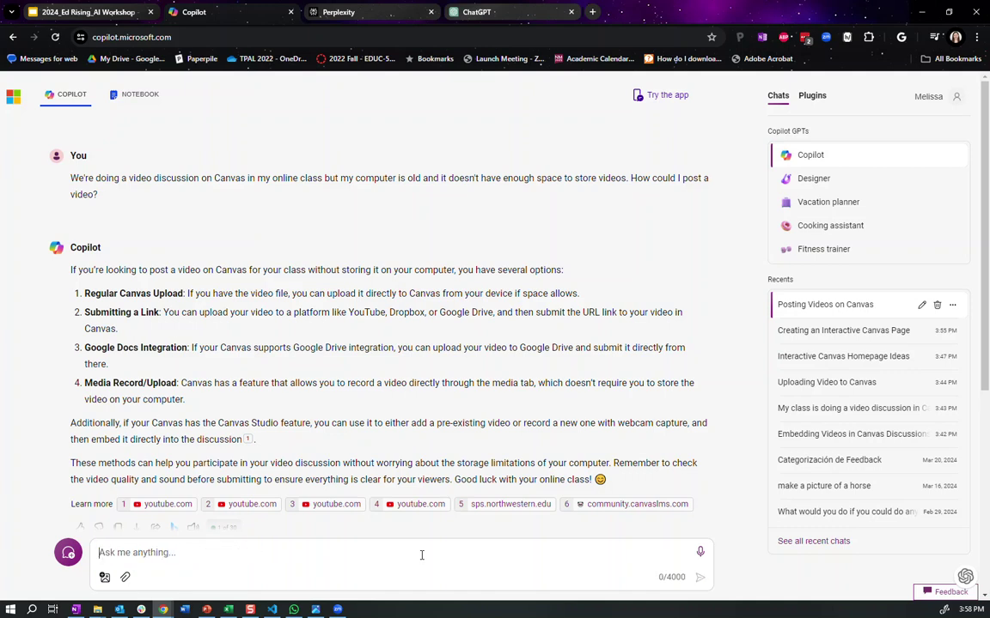